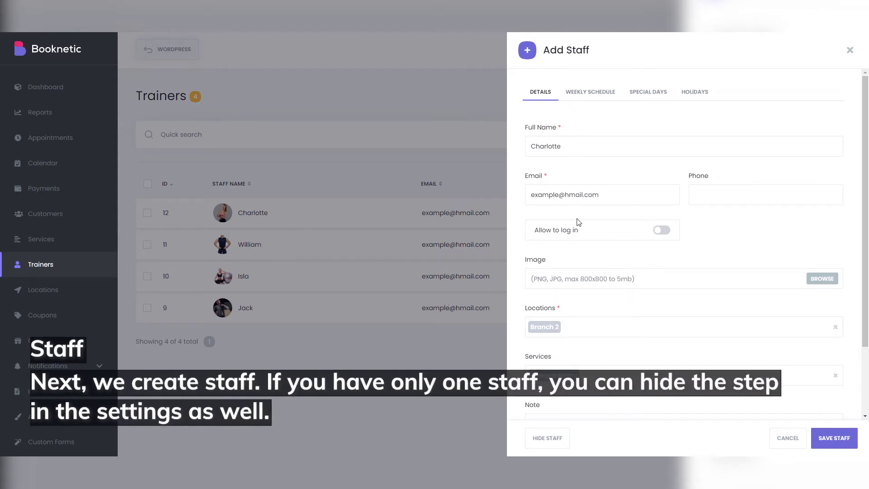
Step: Keep Branch 2 as the new trainer's location
scroll(578, 241, "down", 2)
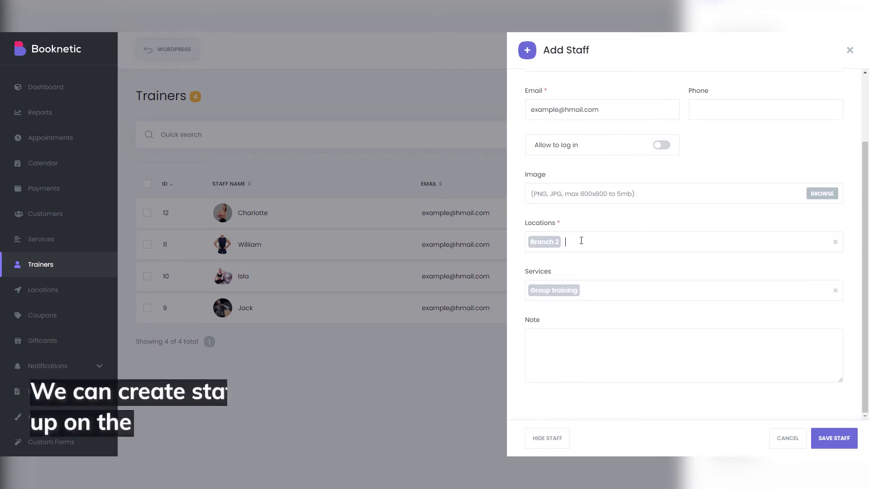
left_click(582, 240)
left_click(587, 241)
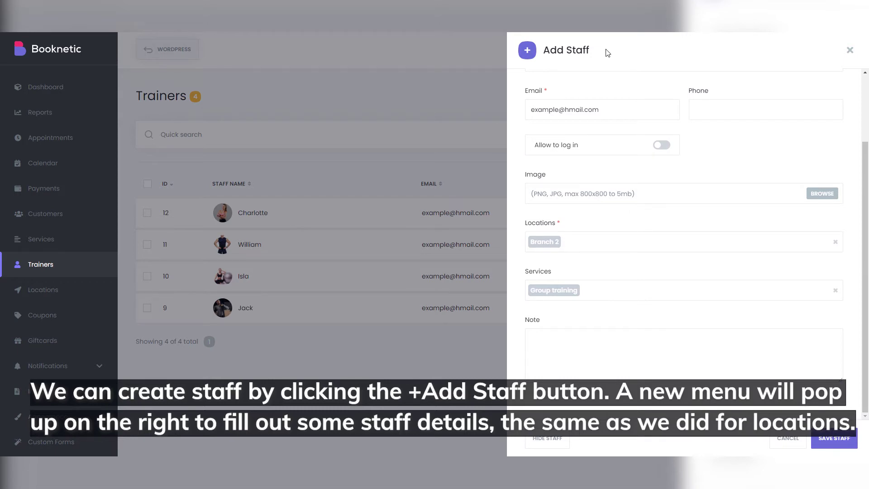
Step: Give the trainer a specific weekly timesheet with Tuesday off, then show the trainer's special days
scroll(602, 92, "up", 3)
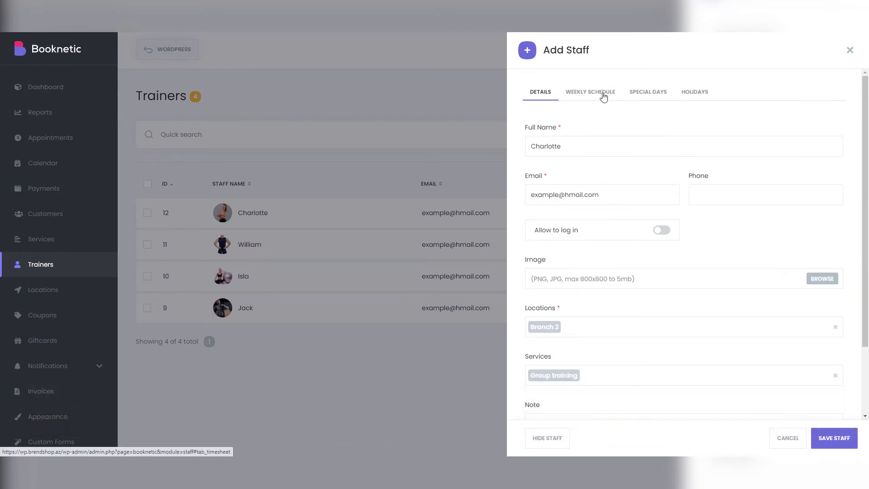
left_click(604, 94)
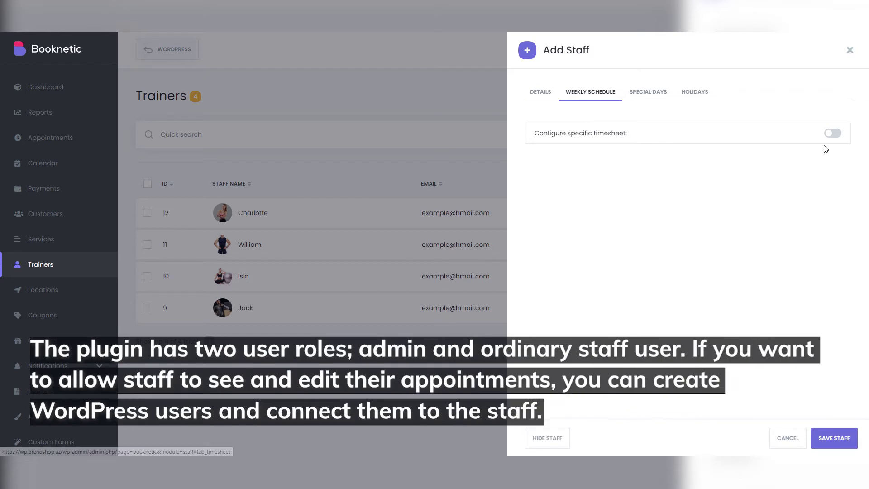
left_click(833, 134)
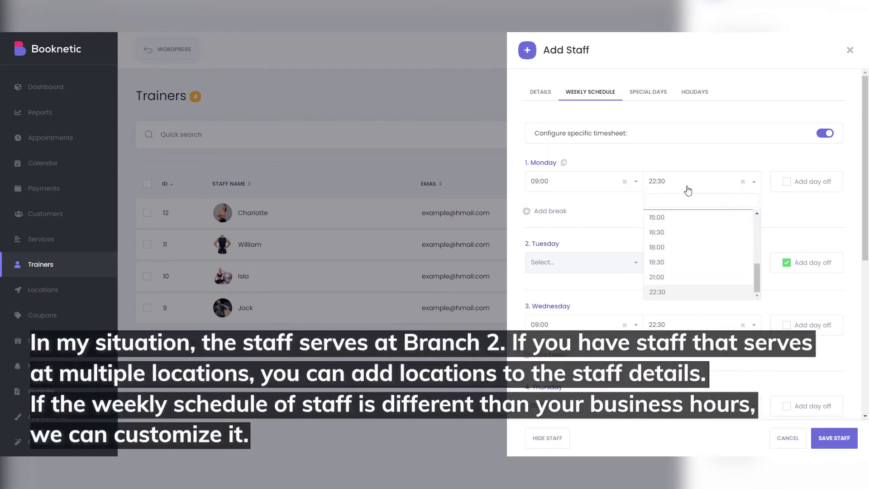
left_click(655, 92)
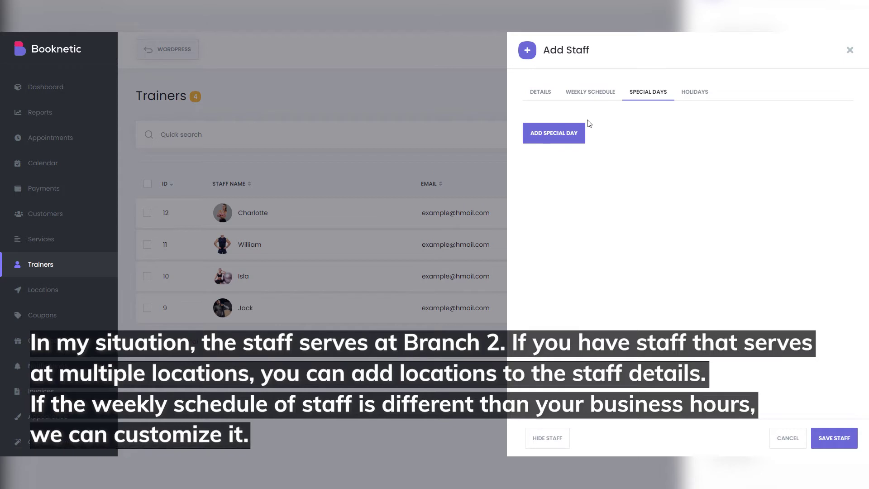
Step: Add a special day and mark February 10, 2021 as a holiday for the trainer
left_click(572, 134)
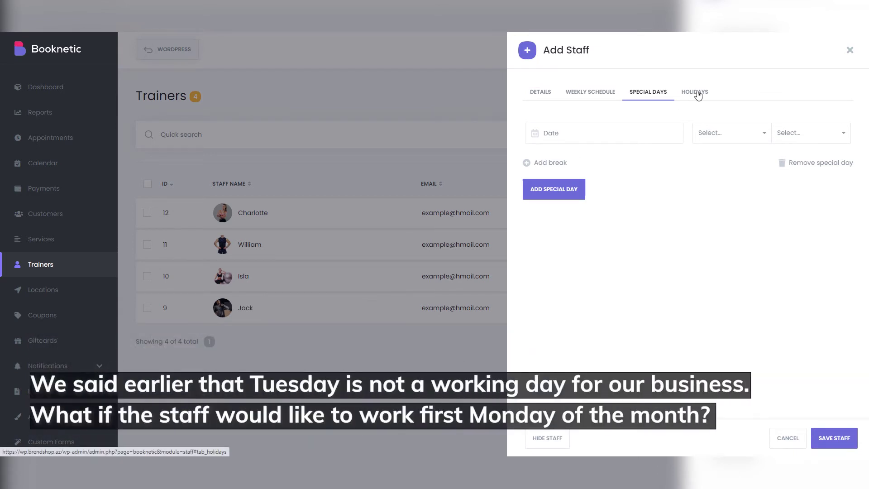
left_click(697, 92)
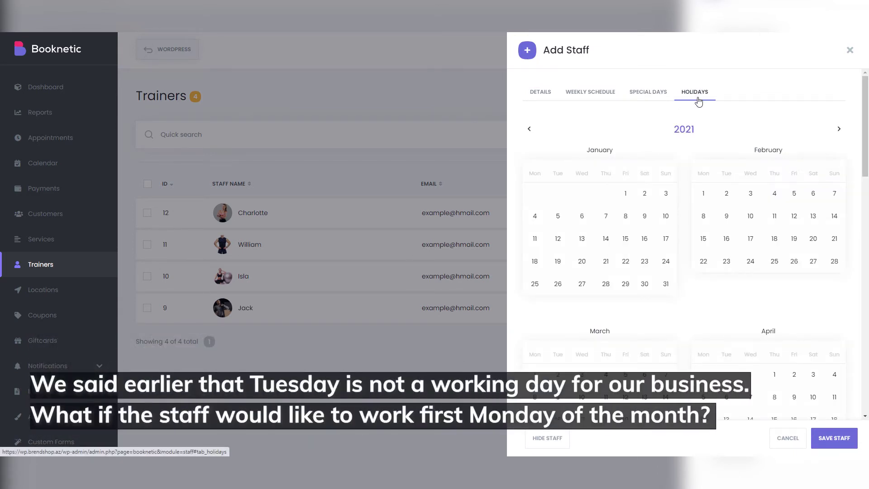
left_click(759, 223)
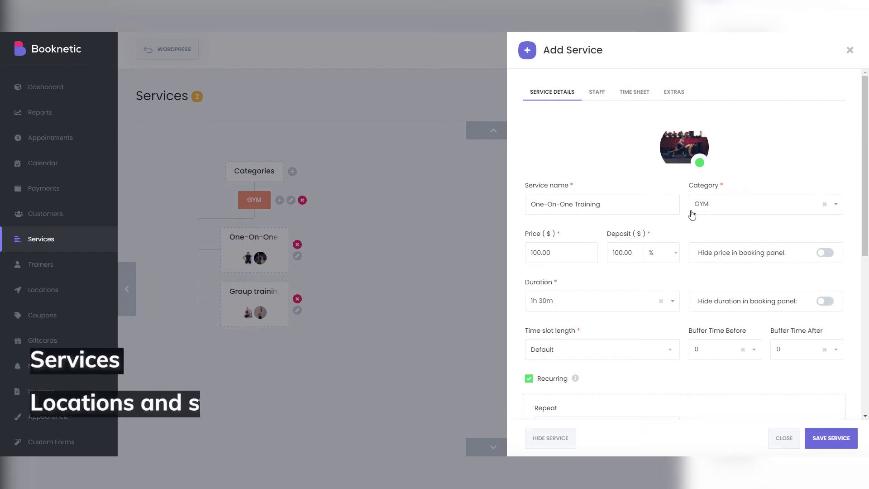
Step: Keep the service repeating Weekly, with a separate payment for each appointment
scroll(681, 233, "down", 3)
scroll(682, 235, "down", 1)
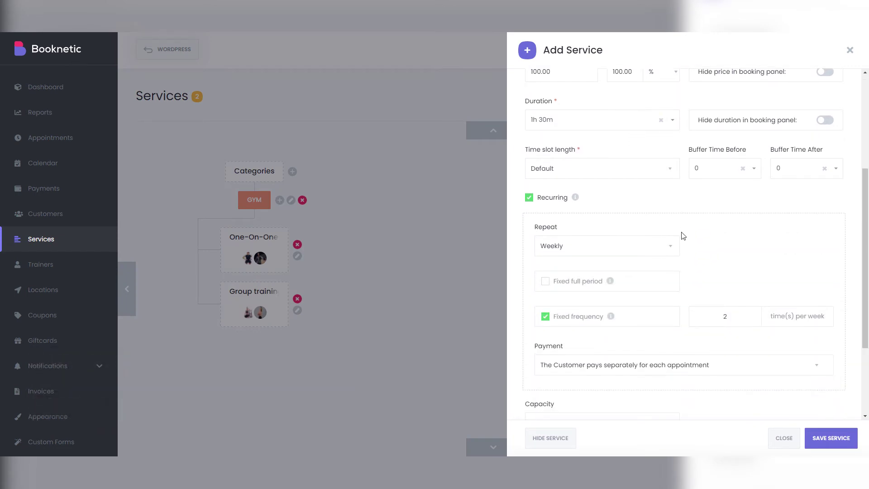
left_click(578, 247)
left_click(582, 248)
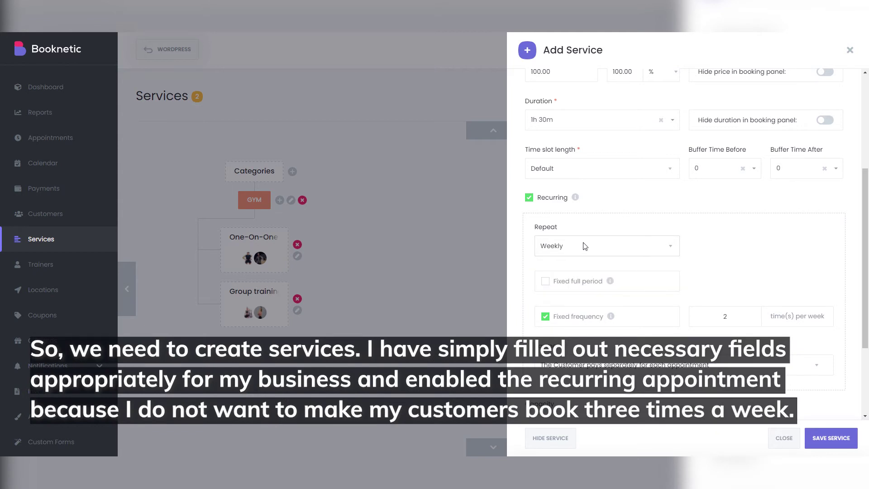
scroll(586, 246, "down", 3)
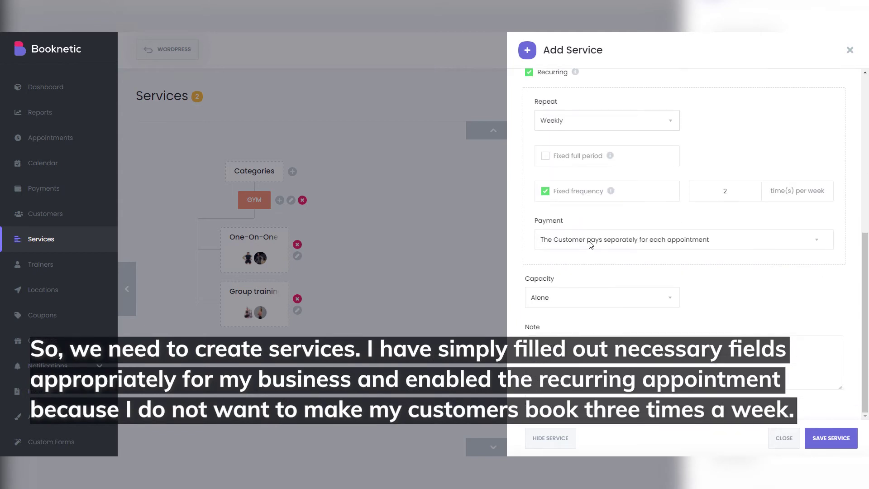
left_click(591, 244)
left_click(591, 243)
Step: Try Group capacity with maximum 10, revert to Alone, and review the assigned trainers
left_click(591, 297)
left_click(583, 323)
left_click(766, 298)
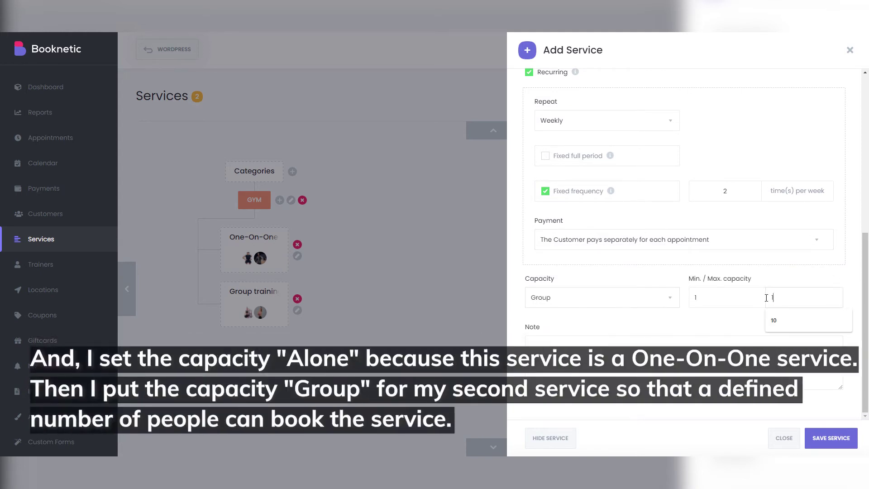
left_click(781, 320)
left_click(583, 299)
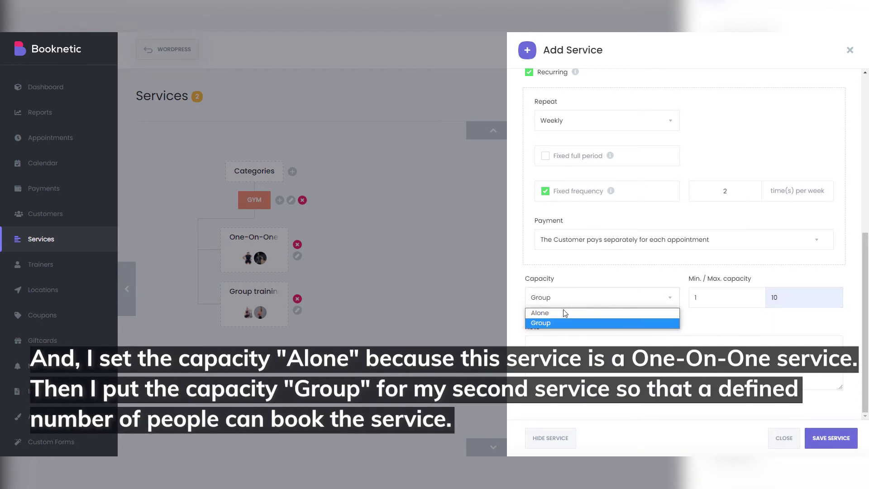
left_click(566, 312)
scroll(601, 316, "up", 7)
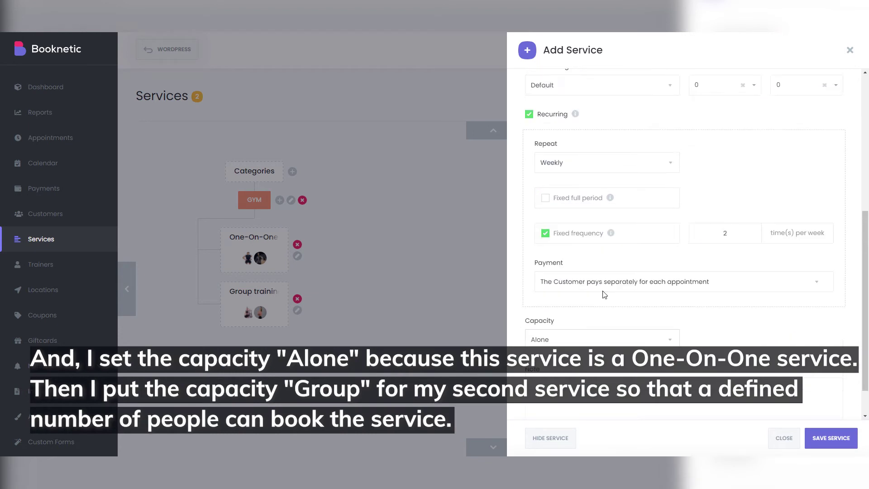
left_click(598, 93)
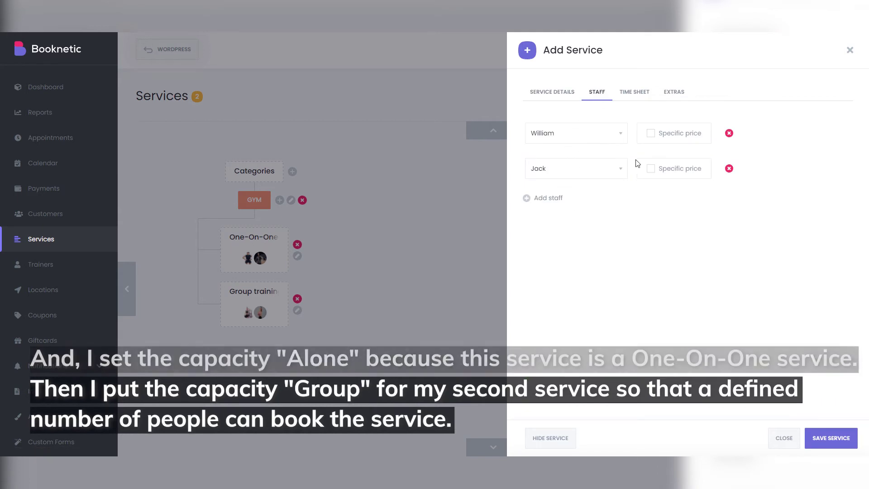
Step: Keep the service on the default timesheet with the custom timesheet toggled off, and check its special days
left_click(633, 92)
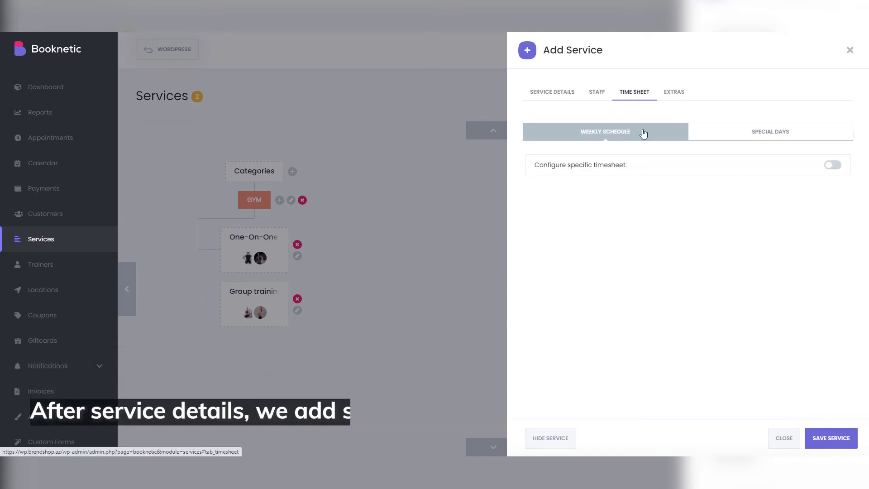
left_click(831, 167)
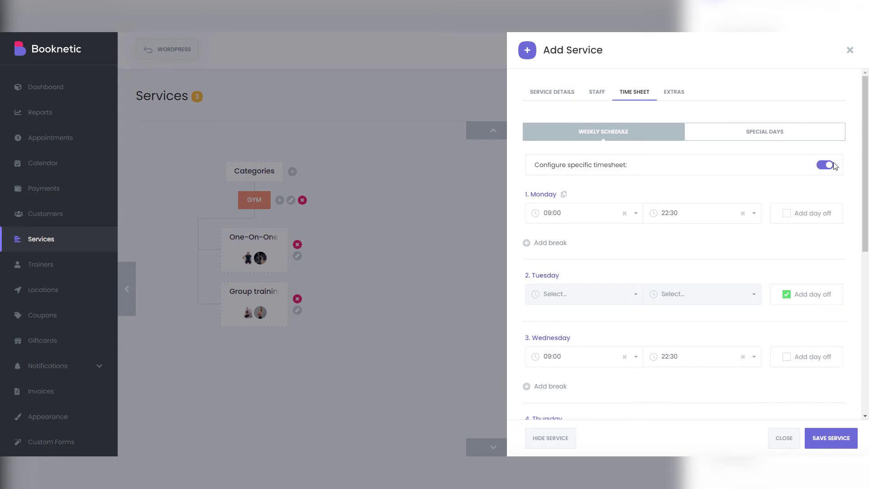
left_click(827, 166)
left_click(781, 135)
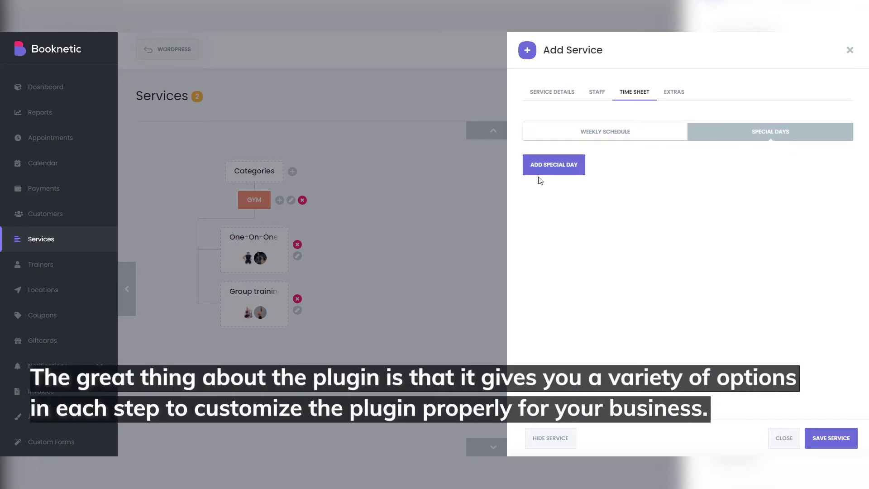
Step: Check the Protein Shake extra, discard a new blank extra, and save the One-On-One Training service
left_click(675, 93)
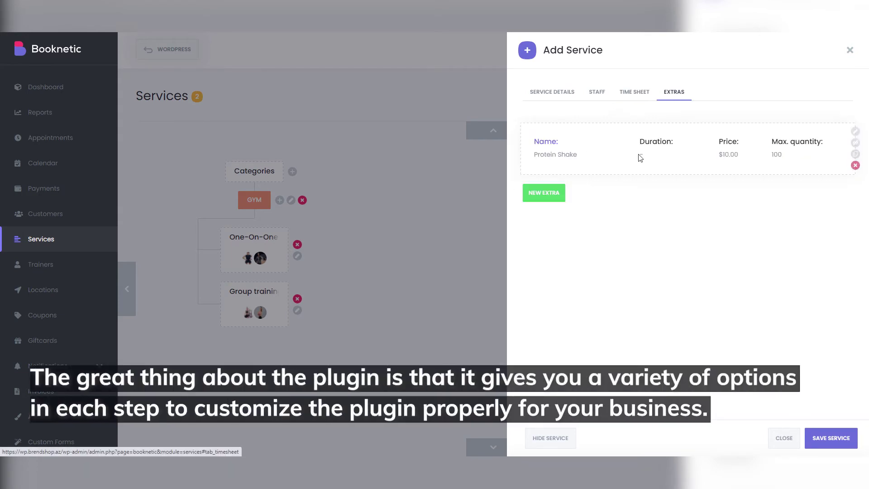
left_click(556, 195)
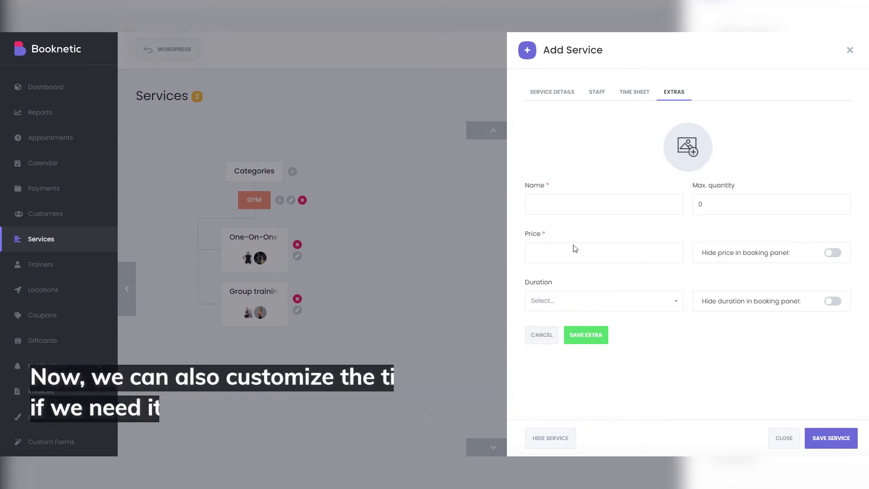
left_click(546, 340)
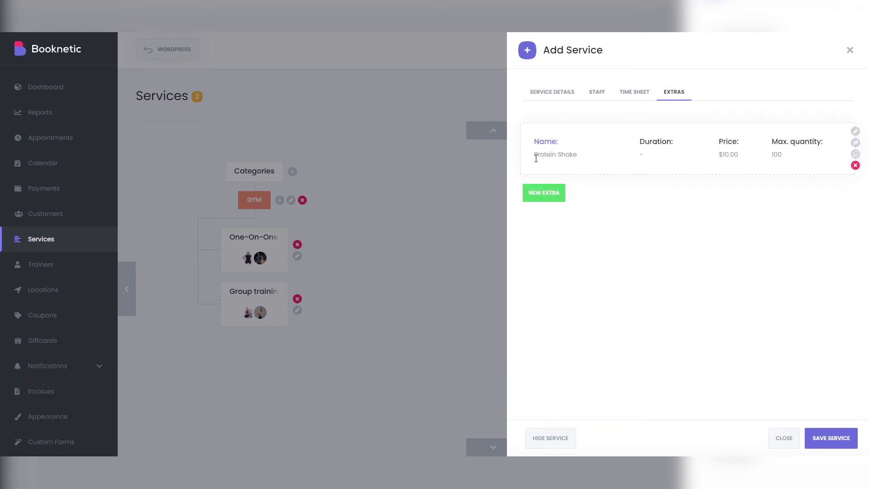
left_click_drag(535, 155, 585, 157)
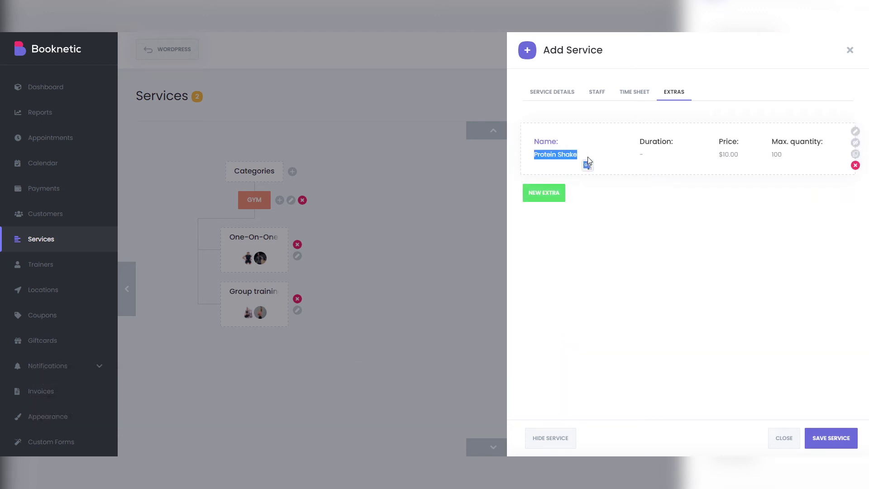
left_click(826, 436)
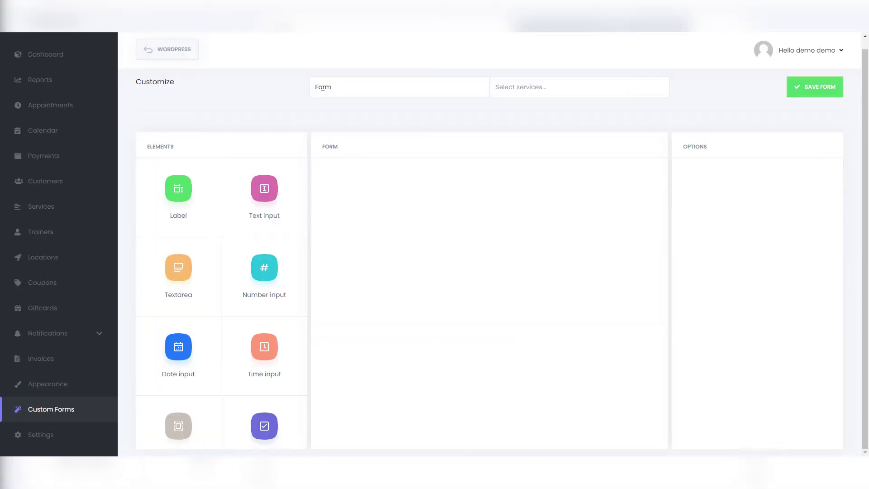
Step: Attach One-On-One Training and Group training to the custom form
left_click(521, 87)
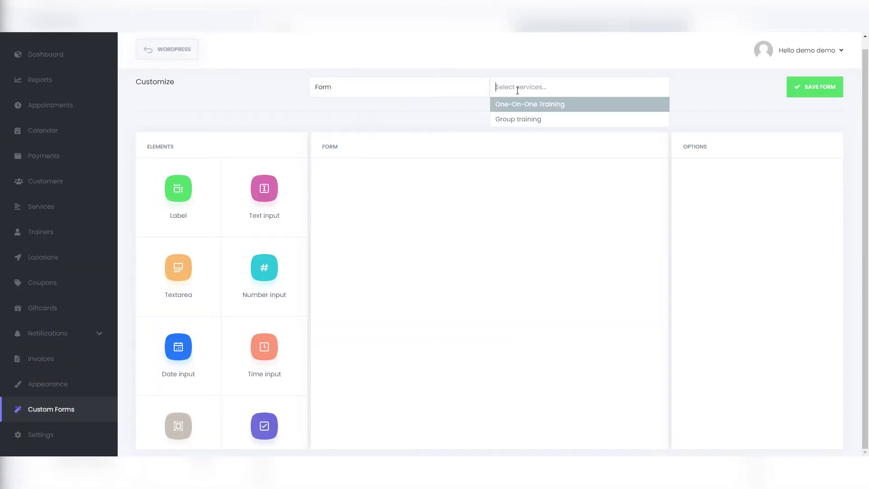
left_click(520, 104)
left_click(588, 86)
left_click(562, 119)
Step: Add two check-box fields, label one Gender, and give it the choices Man and Women
scroll(266, 198, "down", 3)
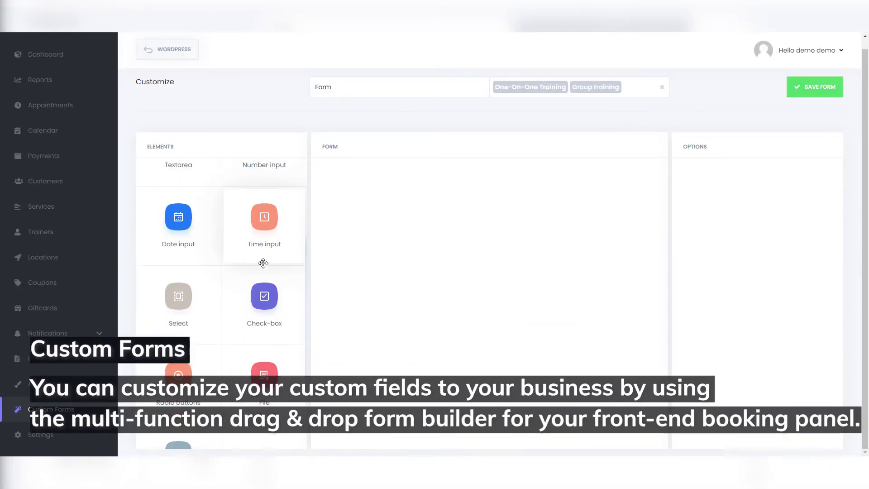
left_click_drag(271, 313, 388, 248)
left_click_drag(274, 309, 376, 263)
left_click_drag(736, 186, 677, 180)
type("Gender")
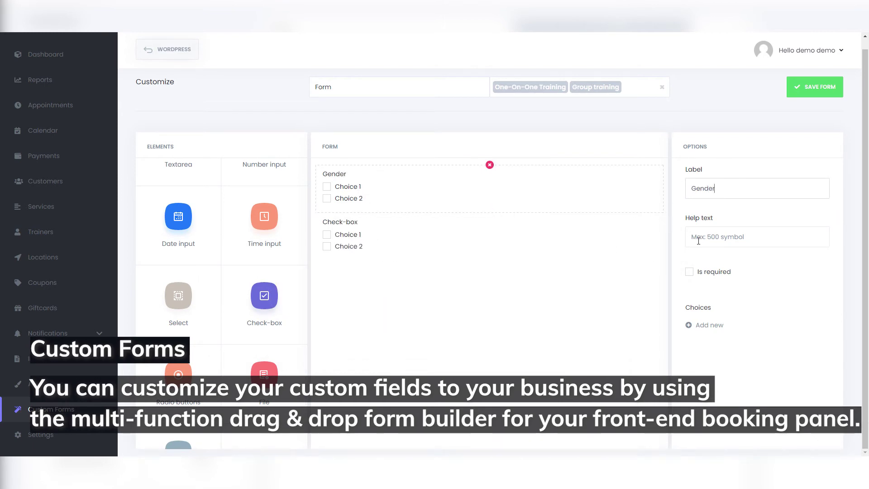
left_click(719, 324)
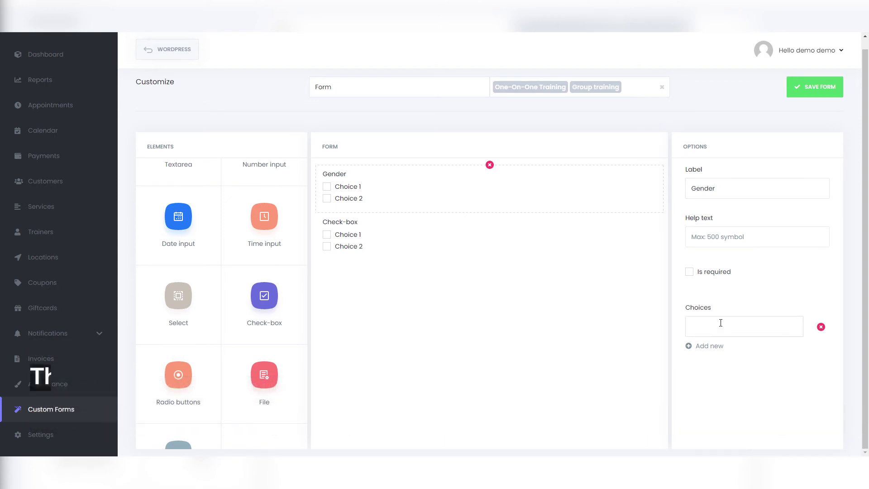
type("Man")
left_click(710, 347)
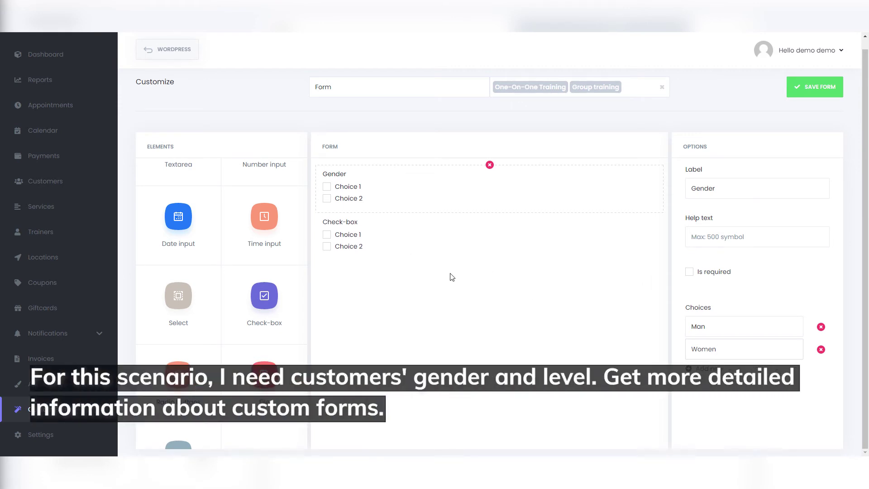
Step: Add two choices to the second check-box field, then choose Branch 1 on the booking page
left_click(374, 234)
left_click(708, 326)
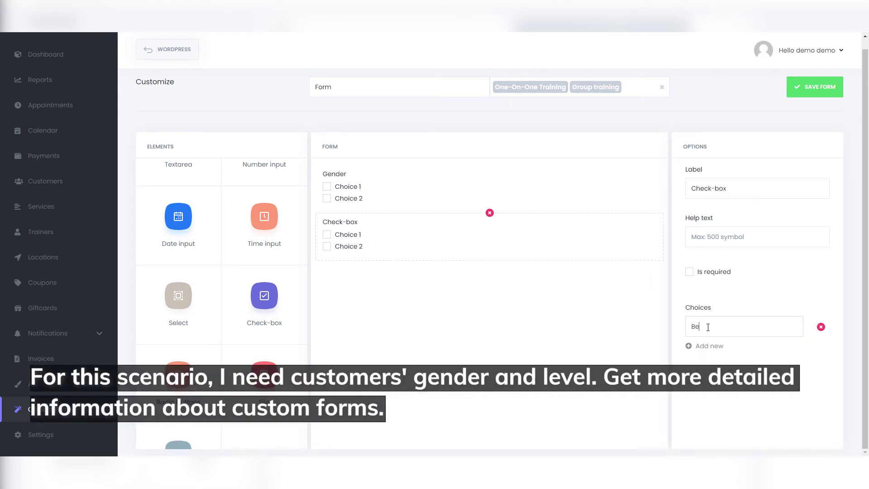
left_click(709, 347)
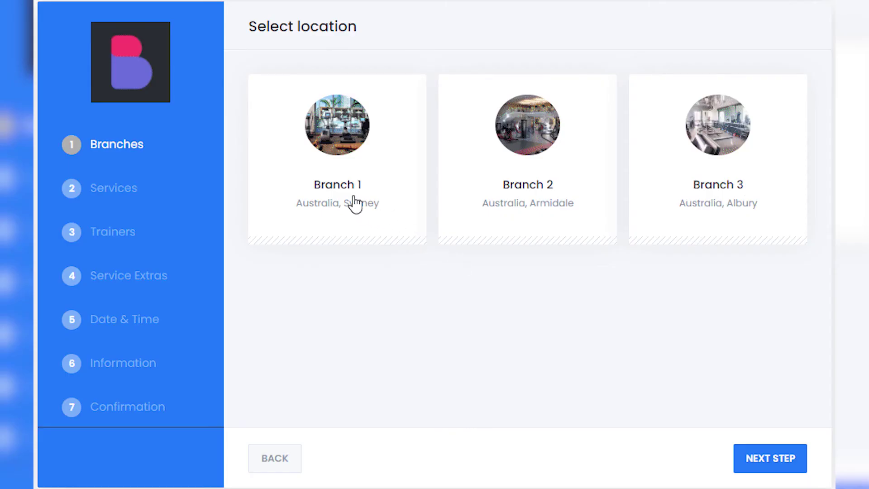
left_click(353, 202)
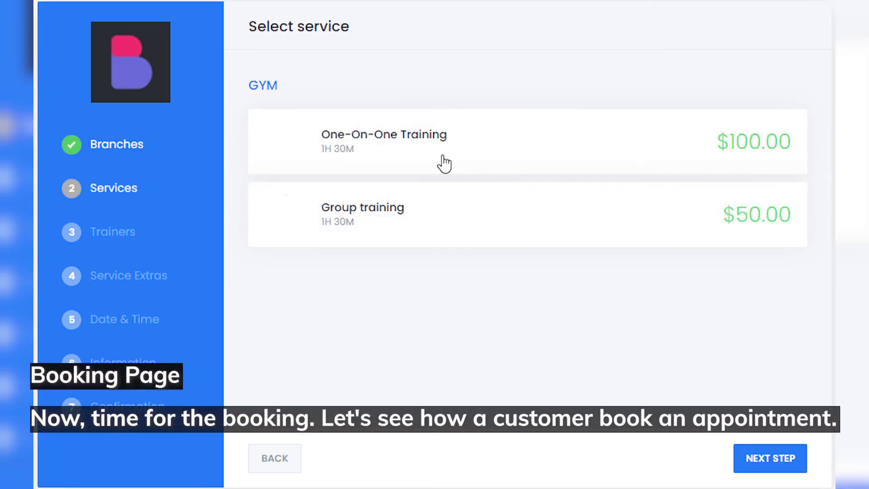
Step: Book One-On-One Training with the second trainer plus one Protein Shake extra
left_click(441, 162)
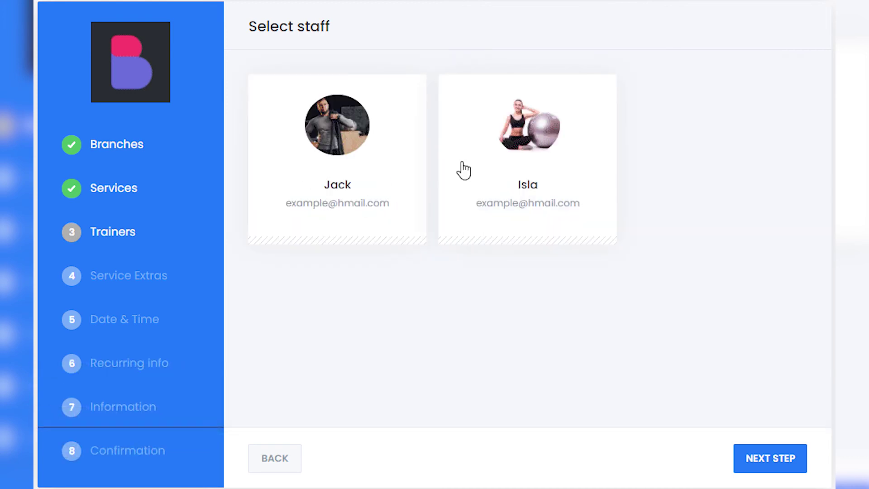
left_click(511, 156)
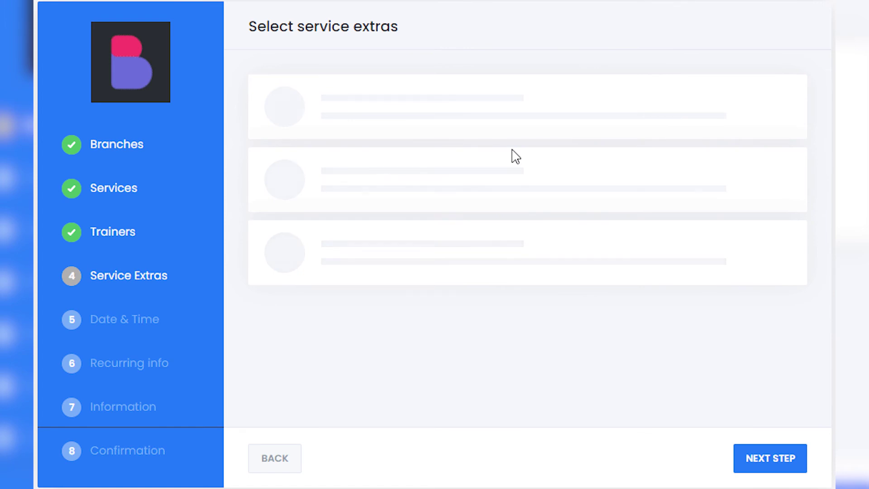
left_click(694, 143)
left_click(771, 462)
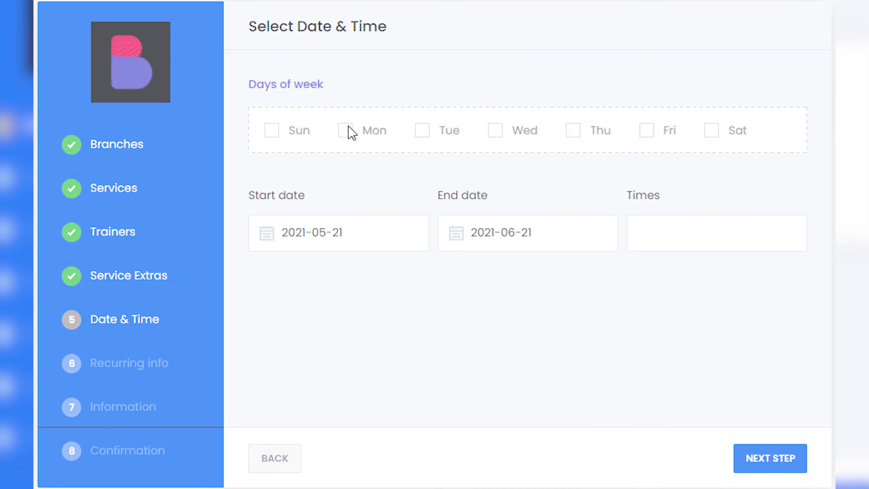
Step: Repeat the sessions every Monday and Wednesday at 09:00
left_click(351, 133)
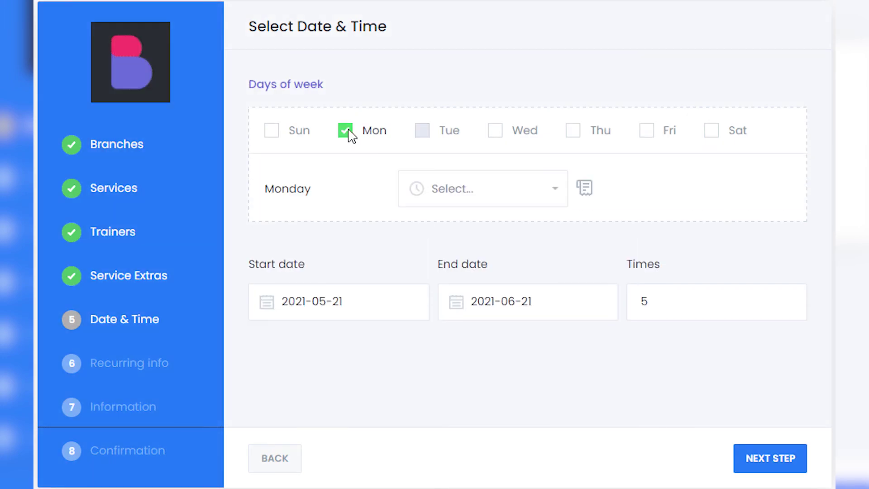
left_click(497, 134)
left_click(498, 190)
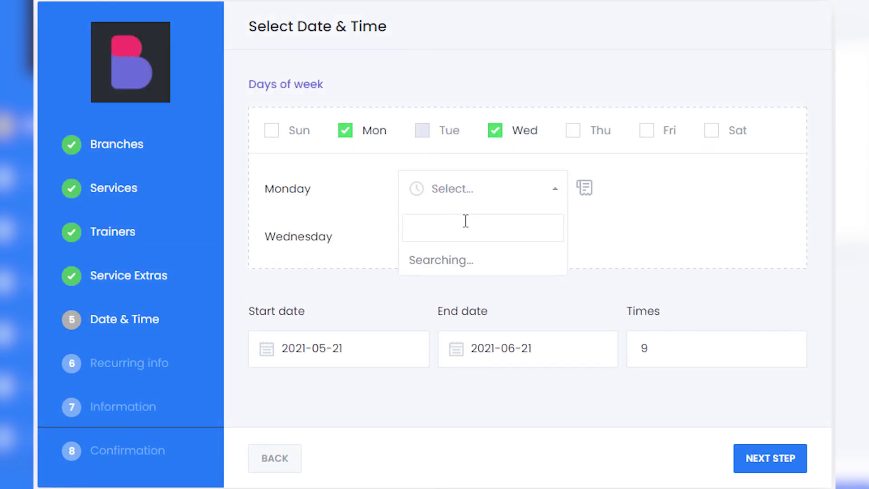
left_click(447, 259)
left_click(462, 242)
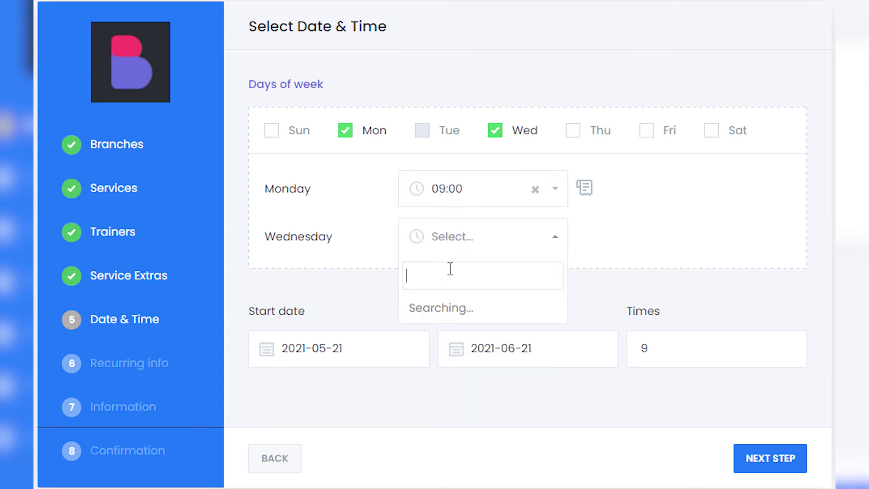
left_click(443, 310)
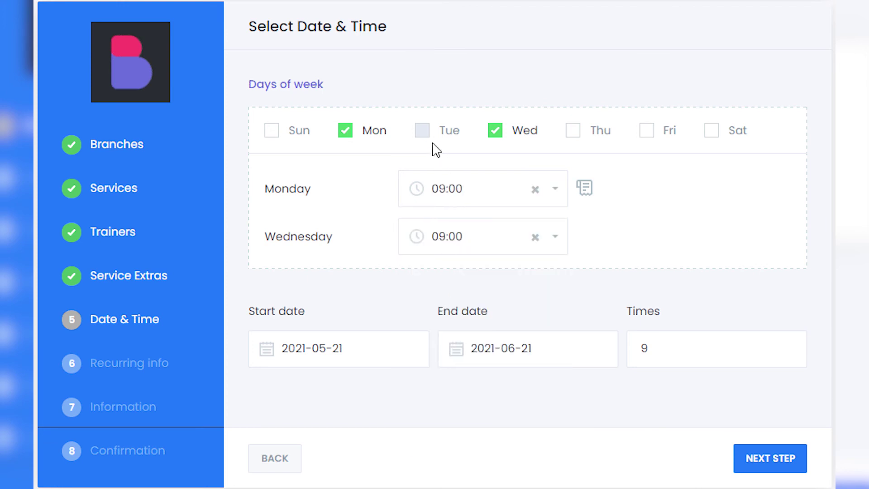
left_click(765, 457)
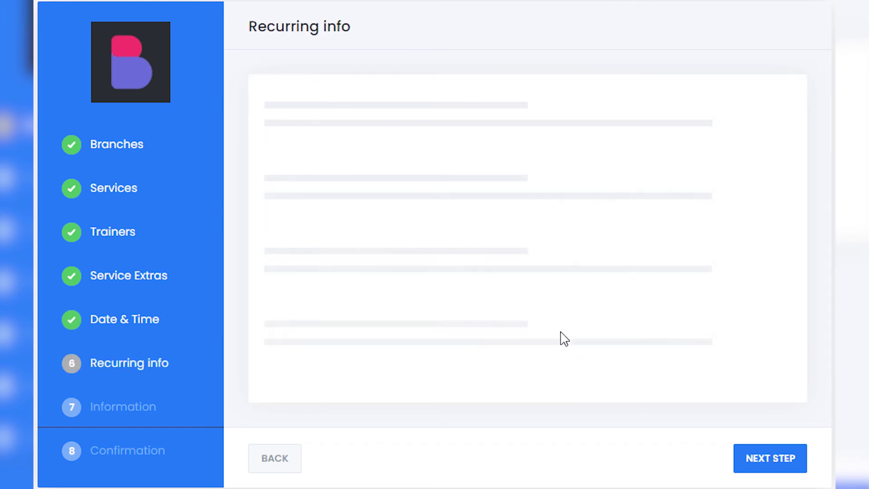
Step: Enter the customer's name, surname and e-mail, choosing Man for gender and Intermediate for level
scroll(625, 365, "down", 3)
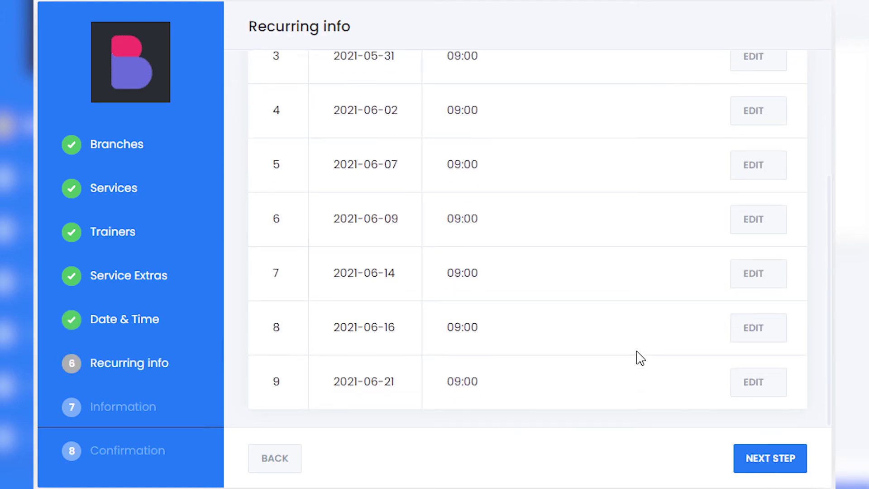
left_click(785, 459)
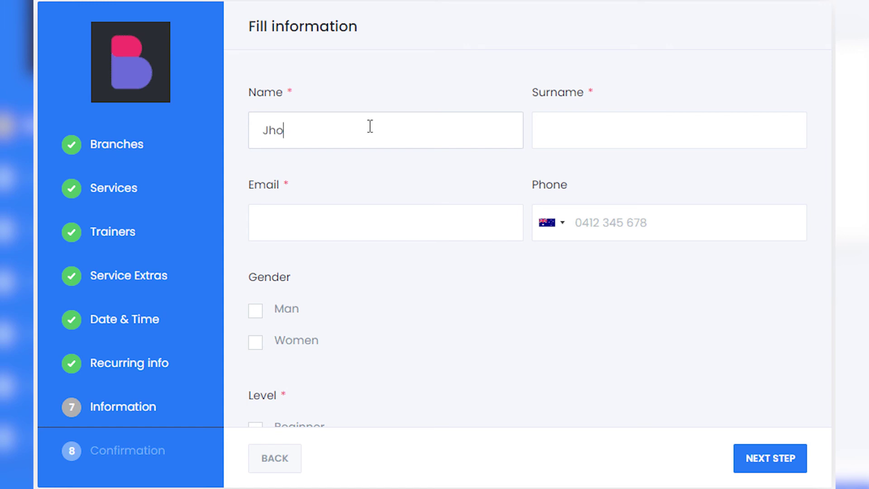
left_click(569, 131)
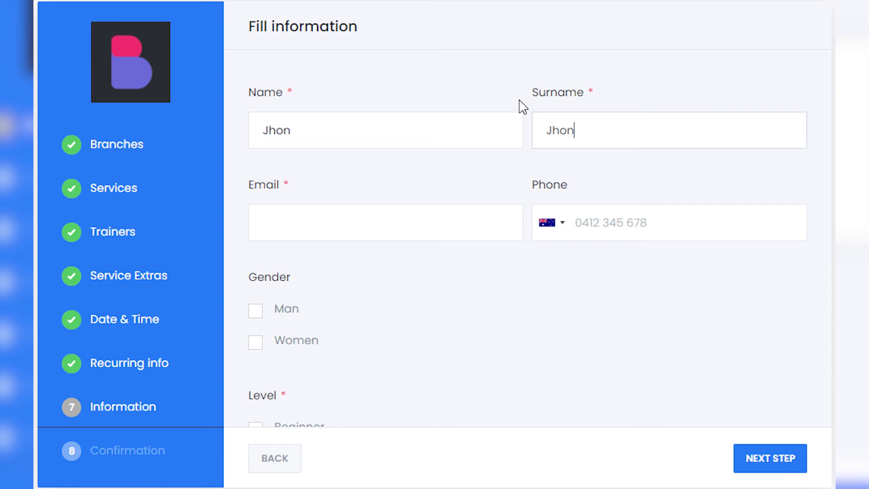
left_click(368, 213)
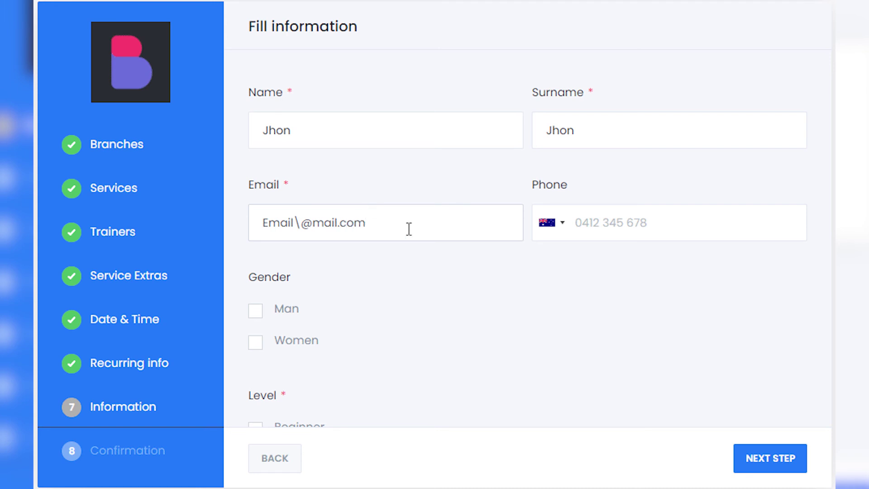
left_click(287, 310)
scroll(330, 311, "down", 2)
left_click(288, 358)
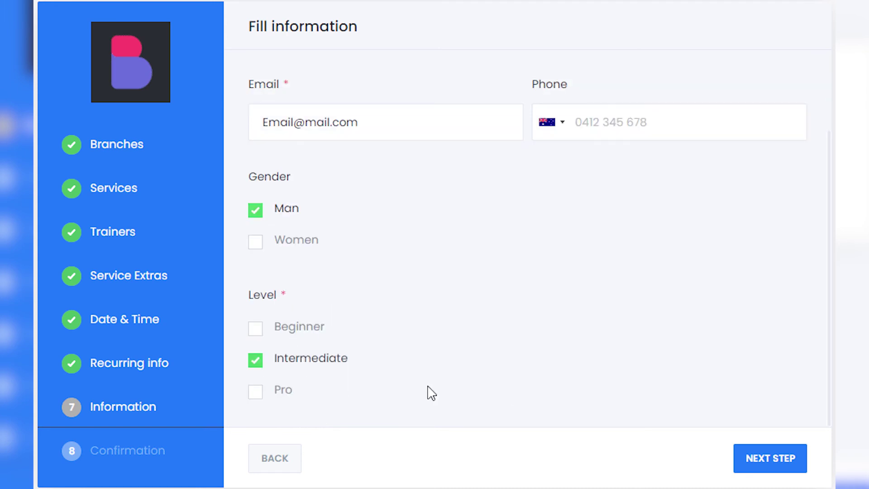
Step: Pick Local payment instead of Paypal and confirm the recurring booking
left_click(756, 466)
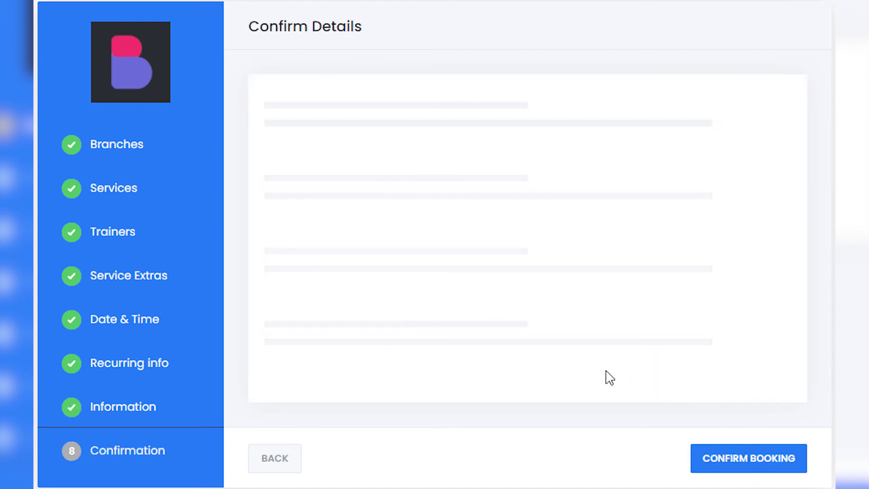
left_click(654, 205)
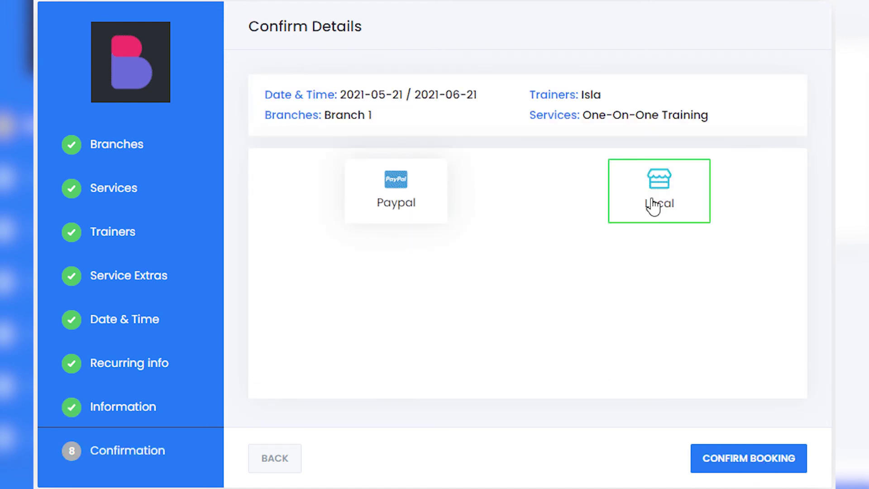
left_click(757, 454)
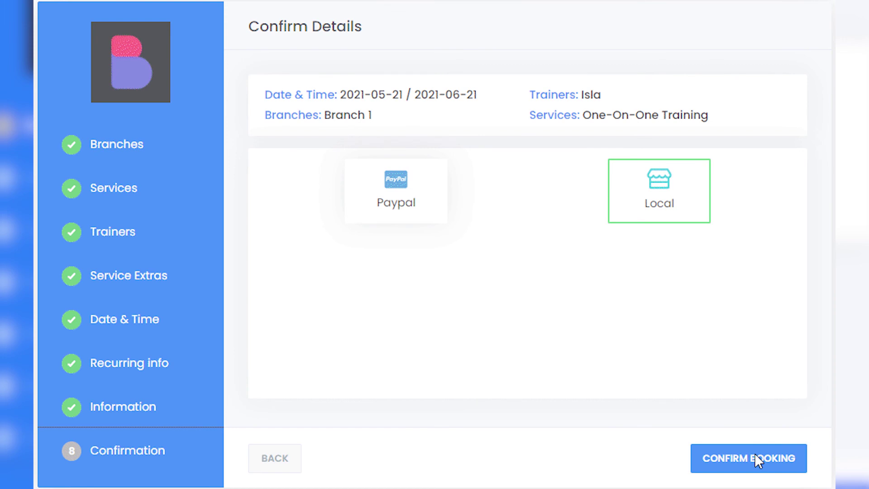